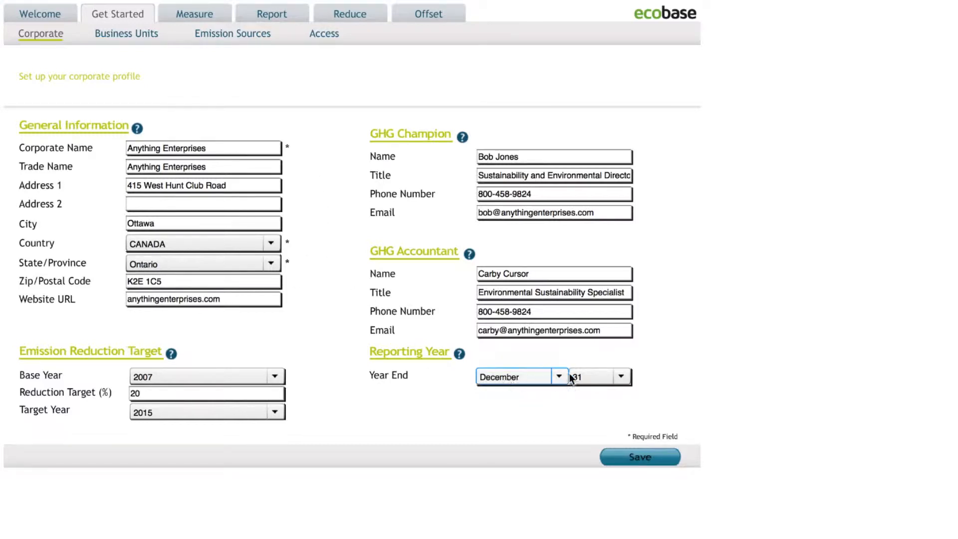
Step: Review the GHG Champion and GHG Accountant contact fields in the corporate profile and read the Emission Reduction Target help
click(523, 155)
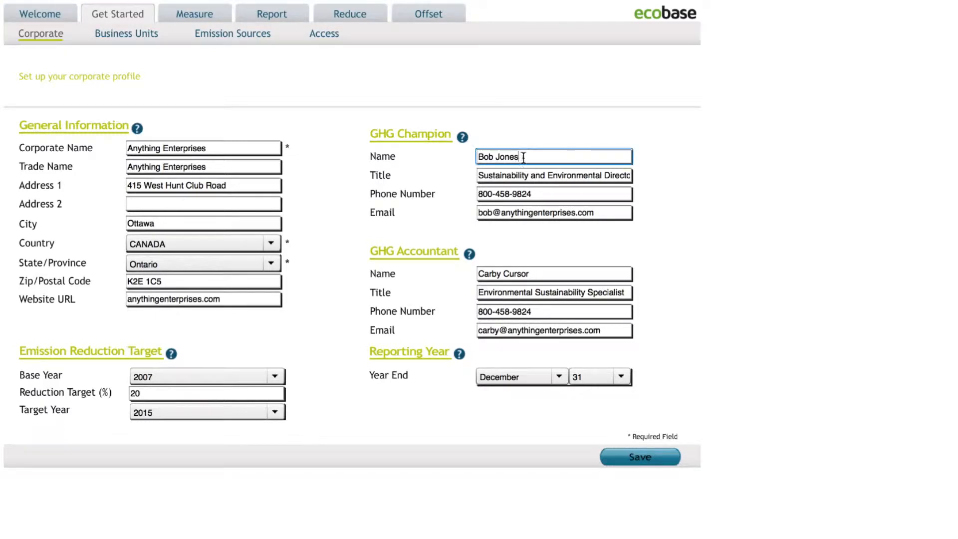
click(549, 270)
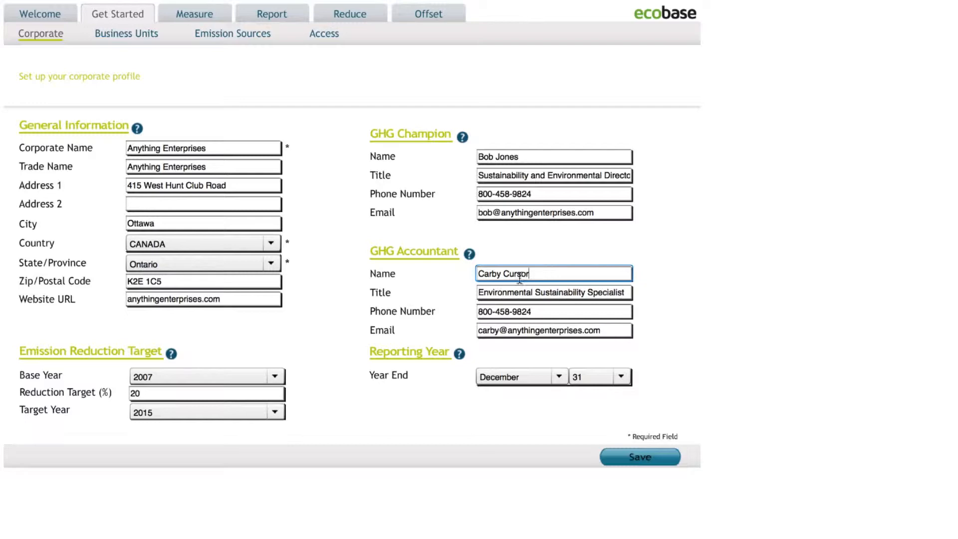
click(171, 354)
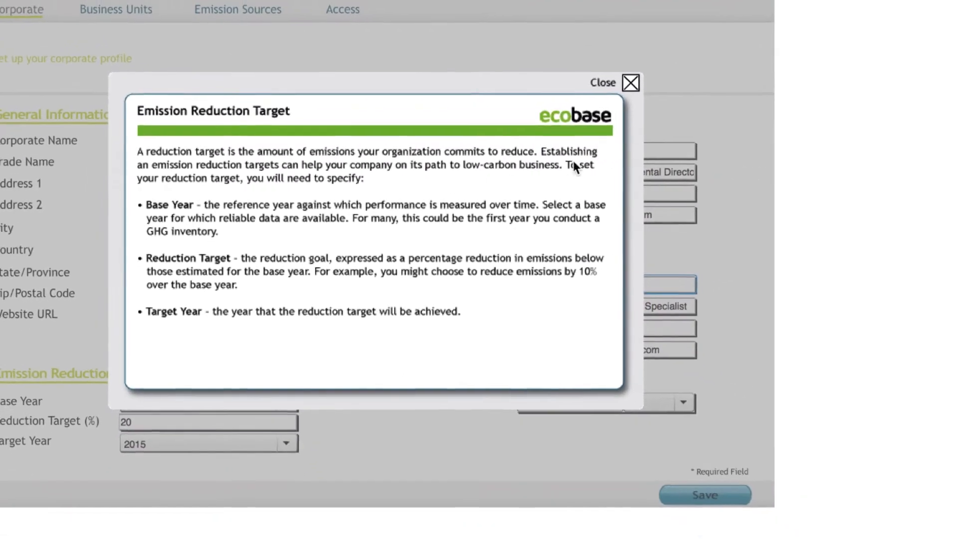
click(630, 83)
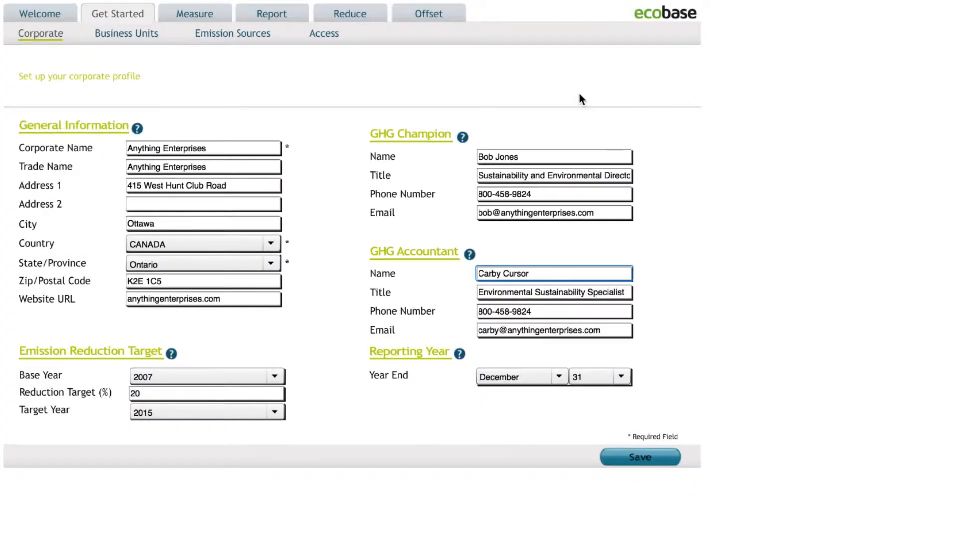
Step: Open the business unit setup and examine the list of units and Seattle's general information fields
click(139, 34)
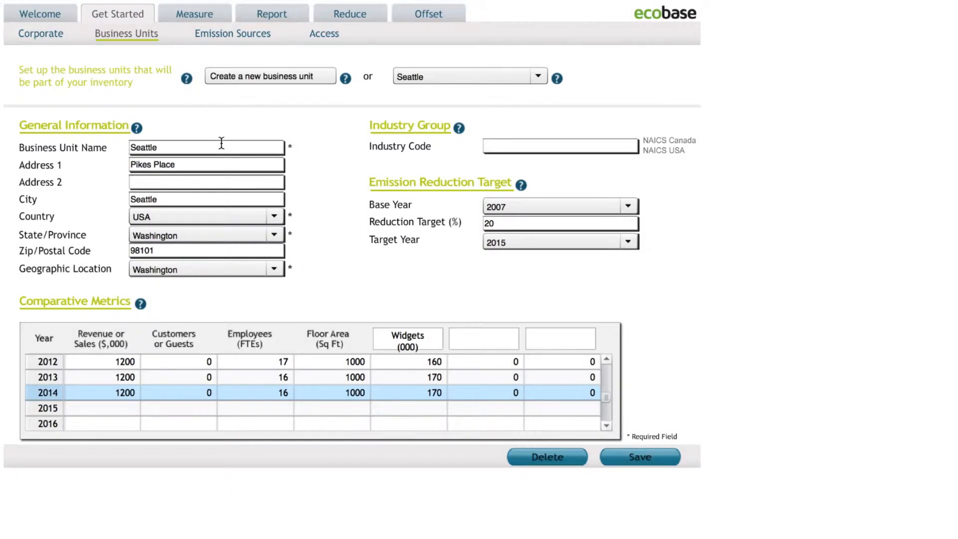
click(544, 76)
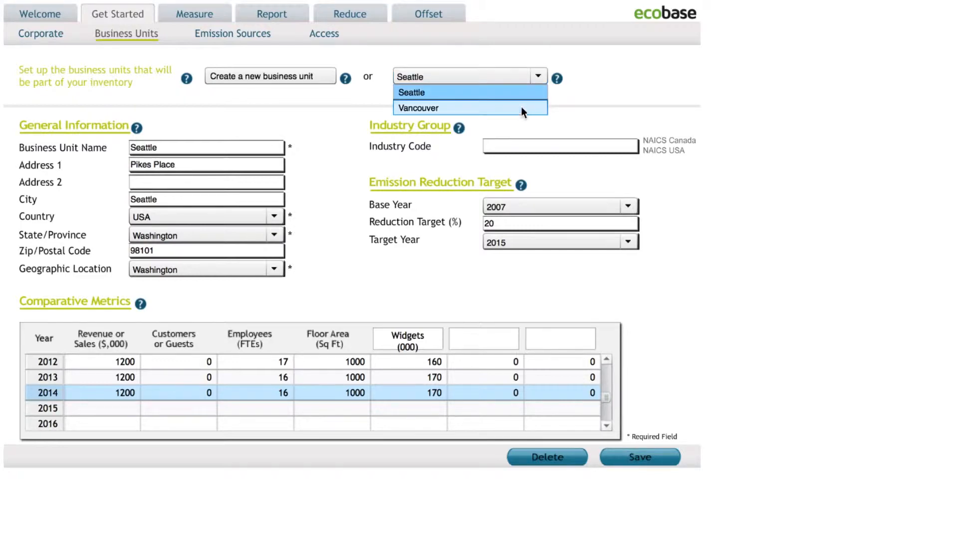
click(541, 76)
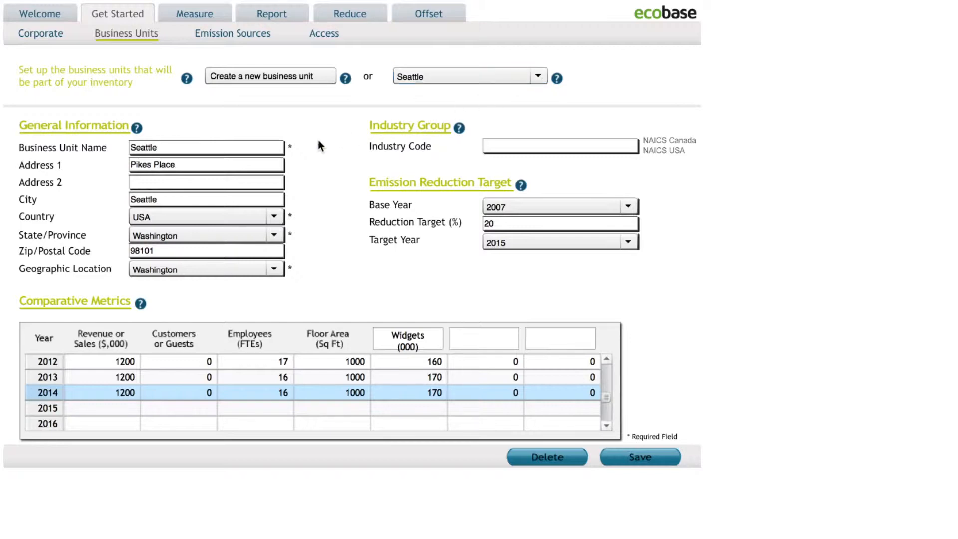
click(252, 145)
click(241, 164)
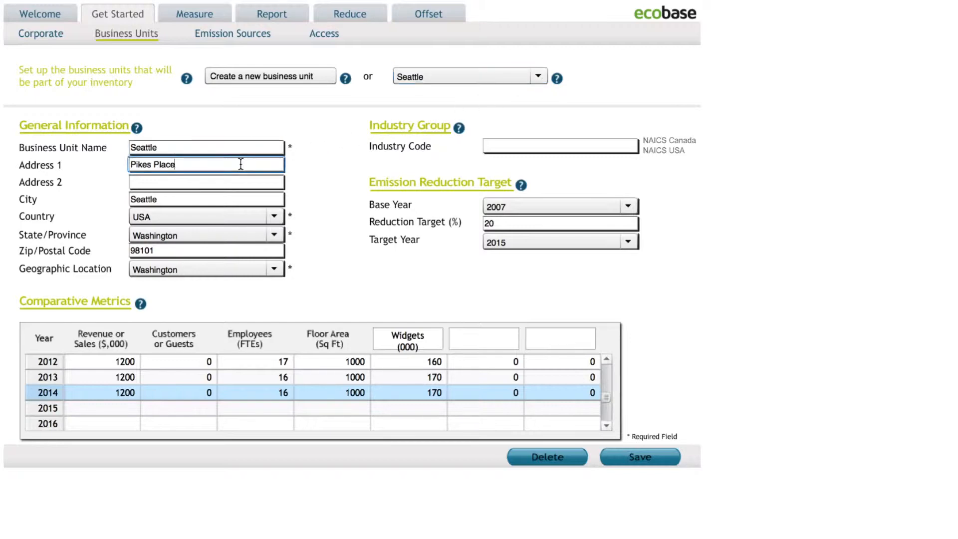
click(235, 182)
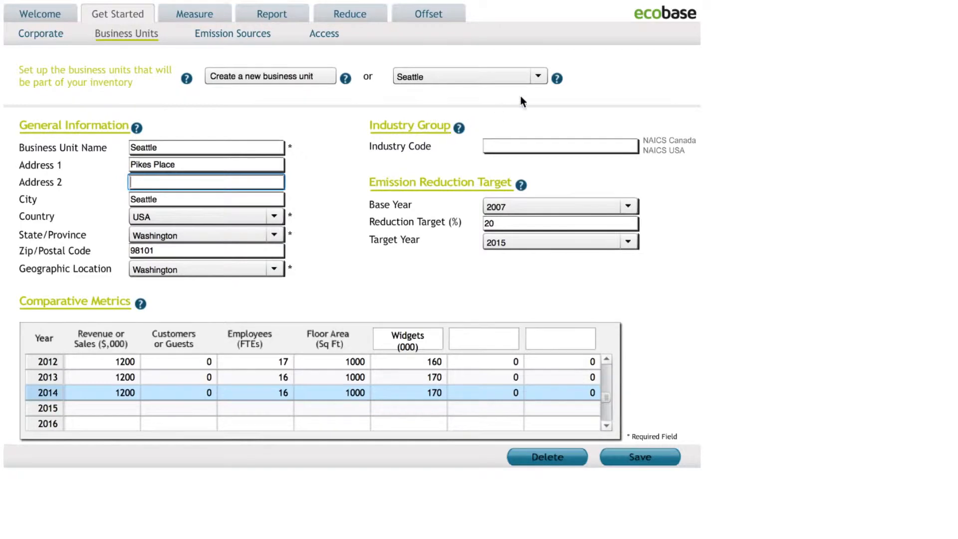
Step: Examine Seattle's industry code field and the base year and target year choices of its emission reduction target
click(549, 142)
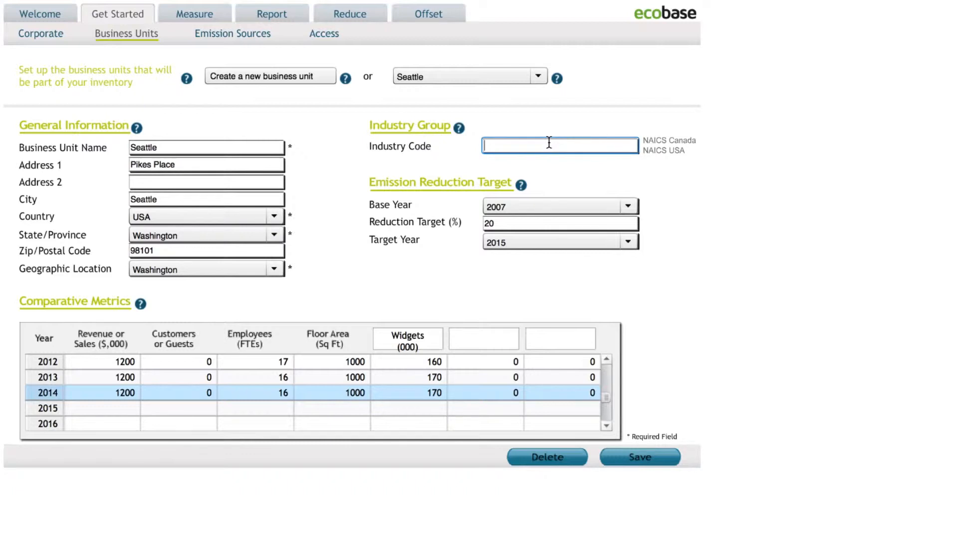
click(629, 208)
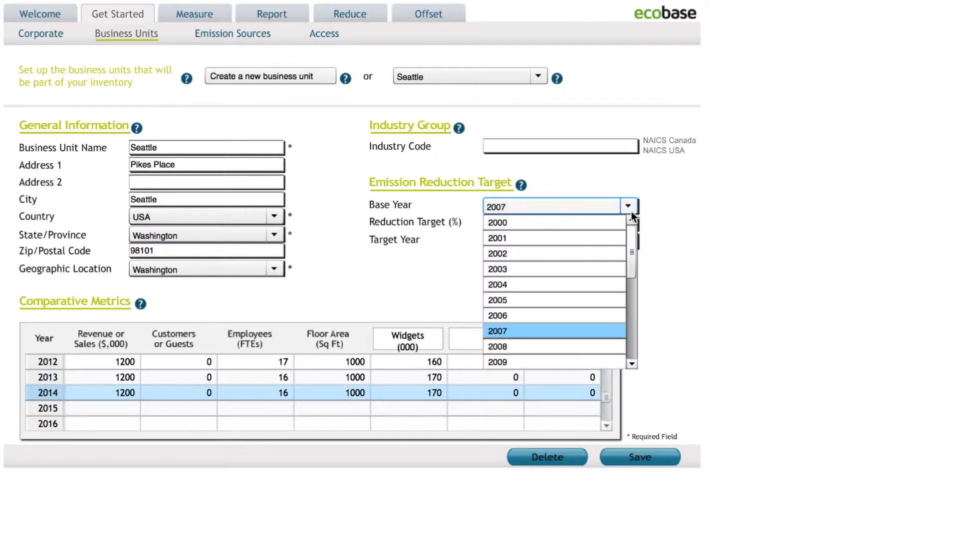
click(630, 209)
click(631, 239)
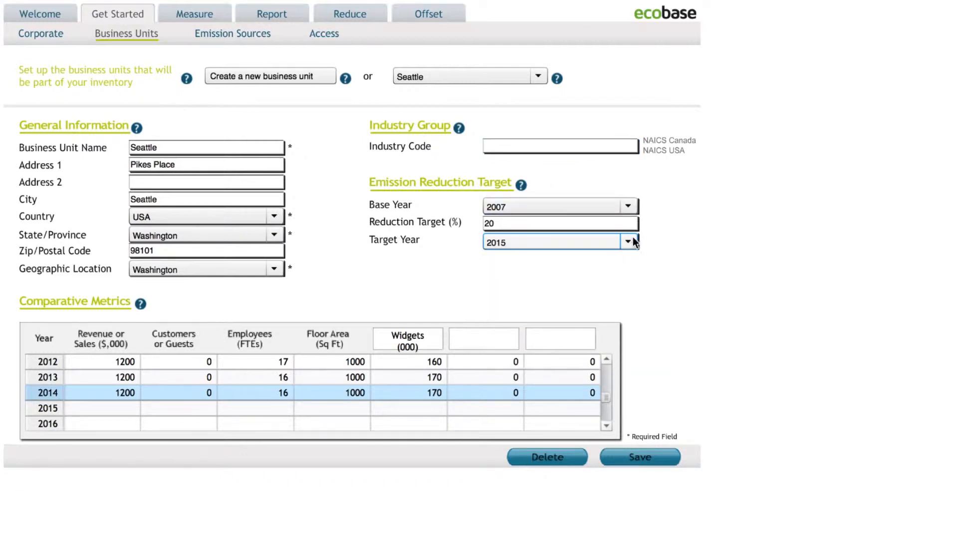
click(634, 245)
click(633, 244)
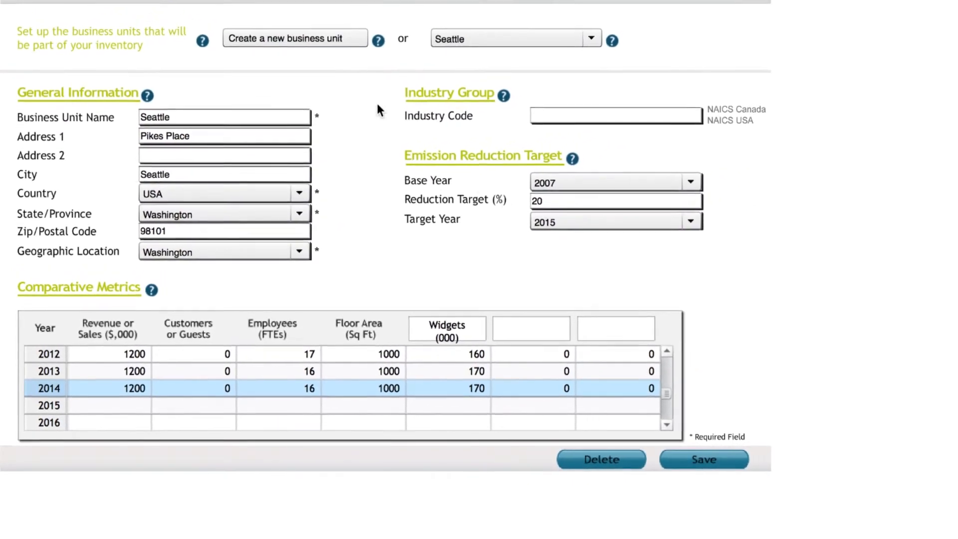
Step: Open the emission sources setup for Seattle and look through the available emission scopes
click(232, 31)
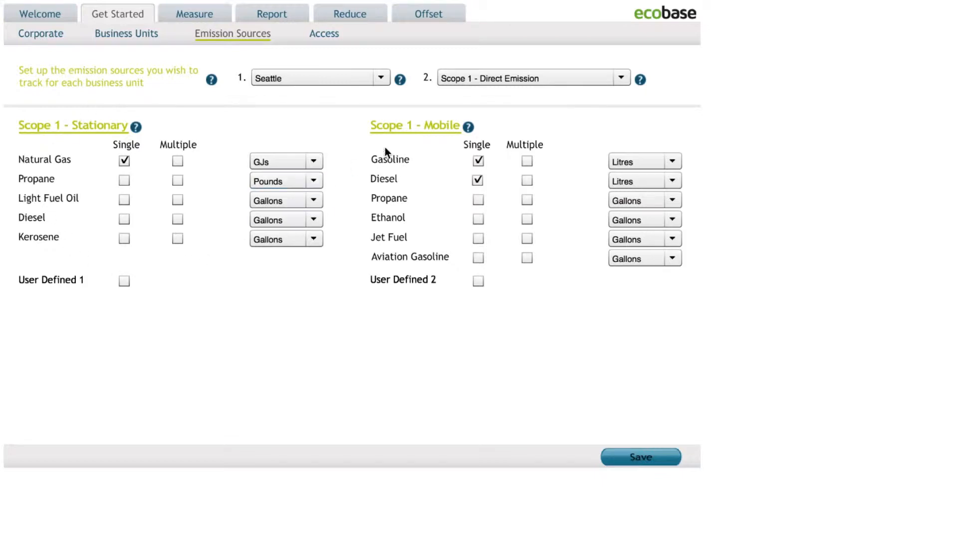
click(621, 78)
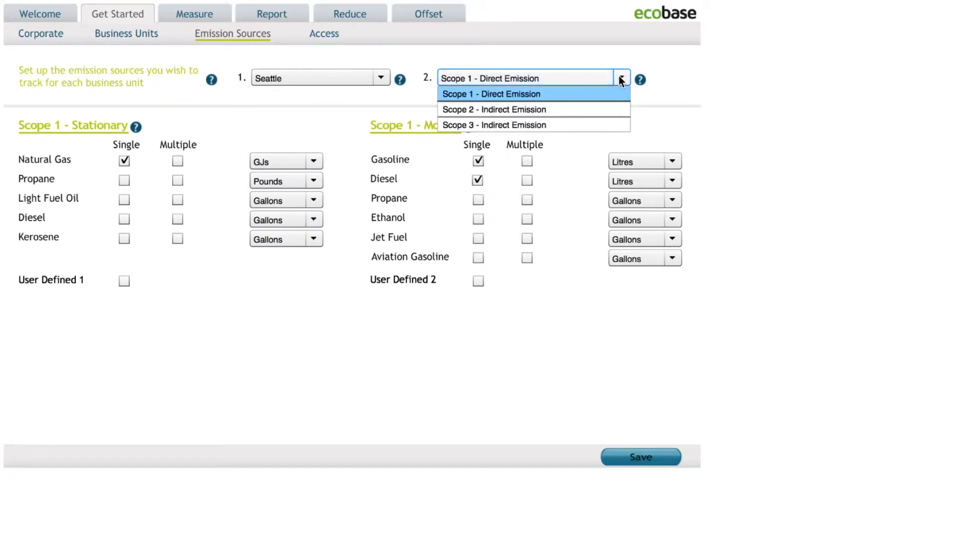
click(621, 78)
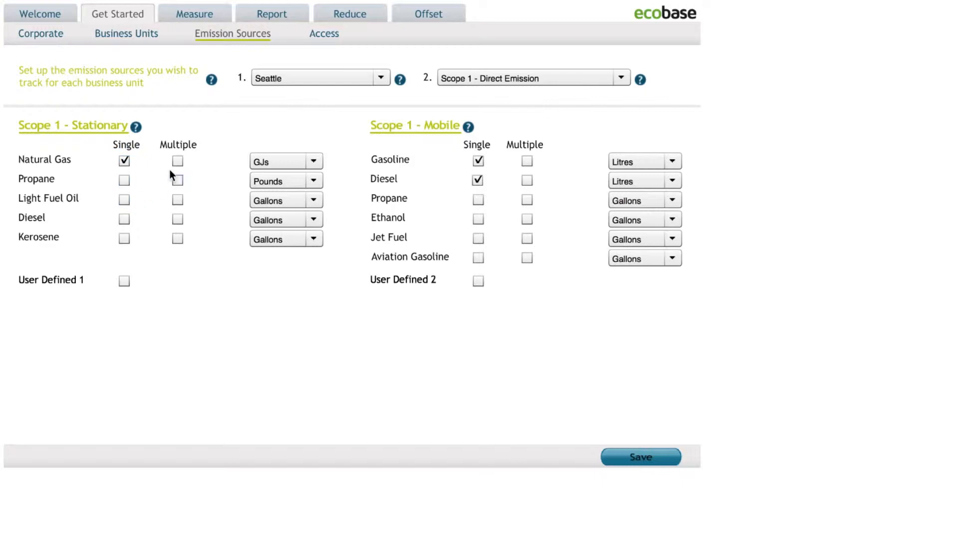
Step: Try tracking Seattle's stationary natural gas with multiple meters, view its meter list, and clear the multiple option
click(181, 161)
click(199, 164)
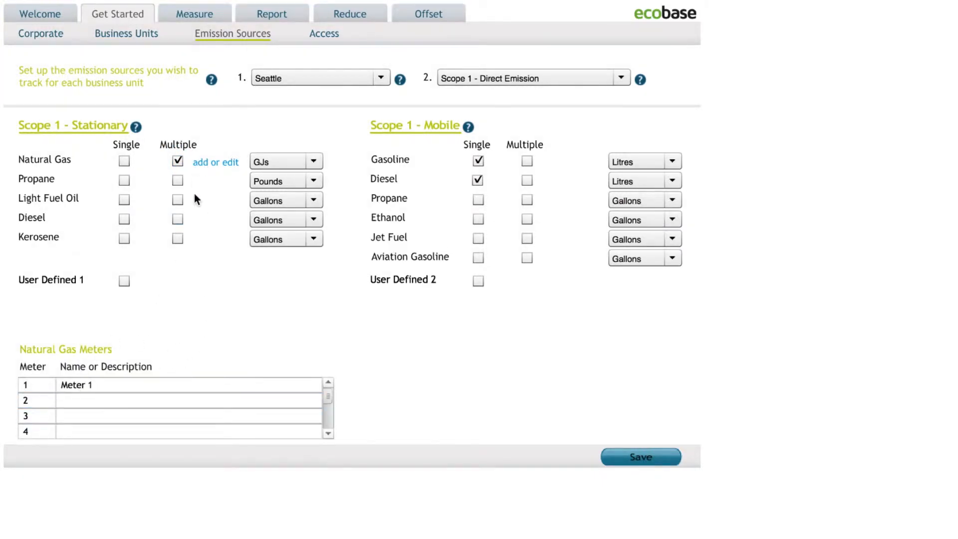
click(177, 161)
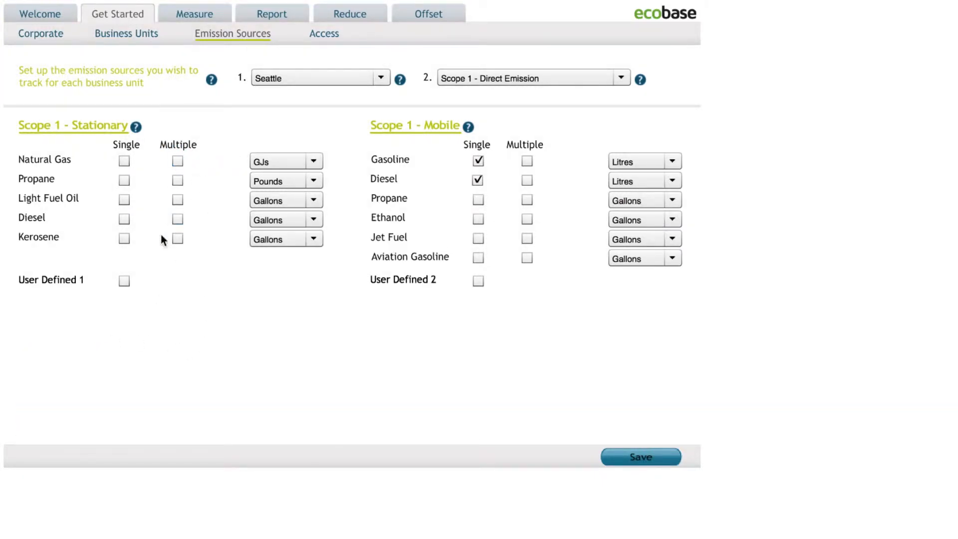
Step: Enable the User Defined 1 stationary source to inspect its CO2e coefficient and GJ conversion factor fields, and disable it again
click(124, 281)
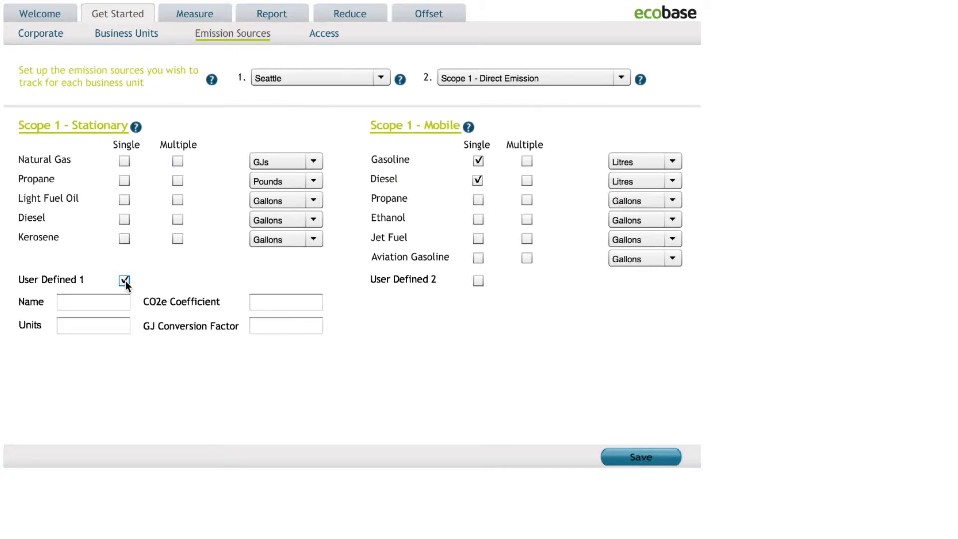
click(290, 302)
click(294, 325)
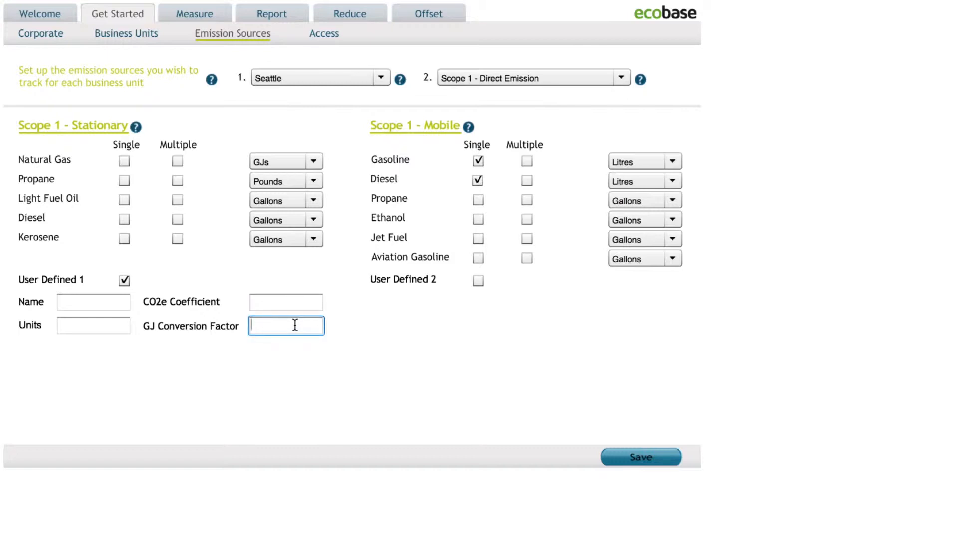
click(125, 280)
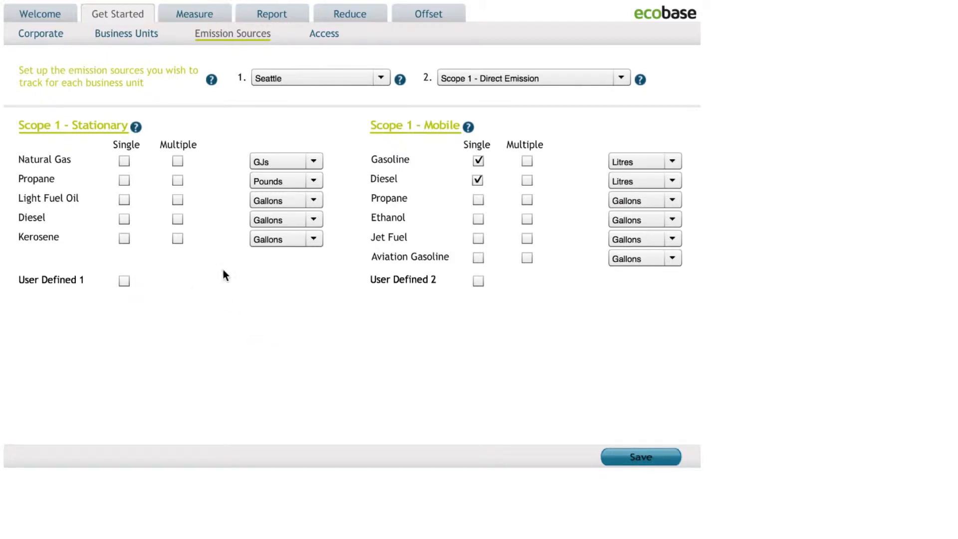
Step: Read the Scope 1 - Stationary help and display Seattle's Scope 2 - Indirect Emission sources
click(137, 127)
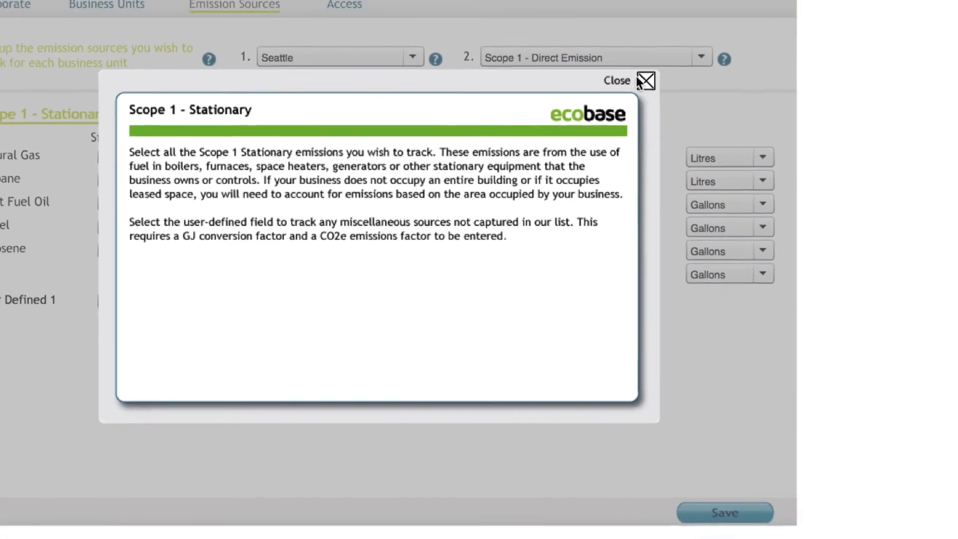
click(602, 92)
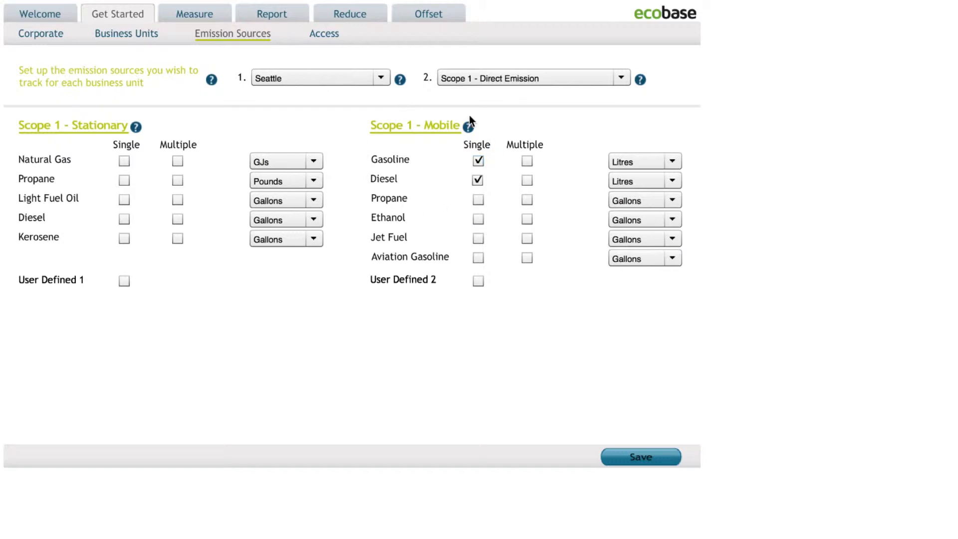
click(620, 76)
click(591, 109)
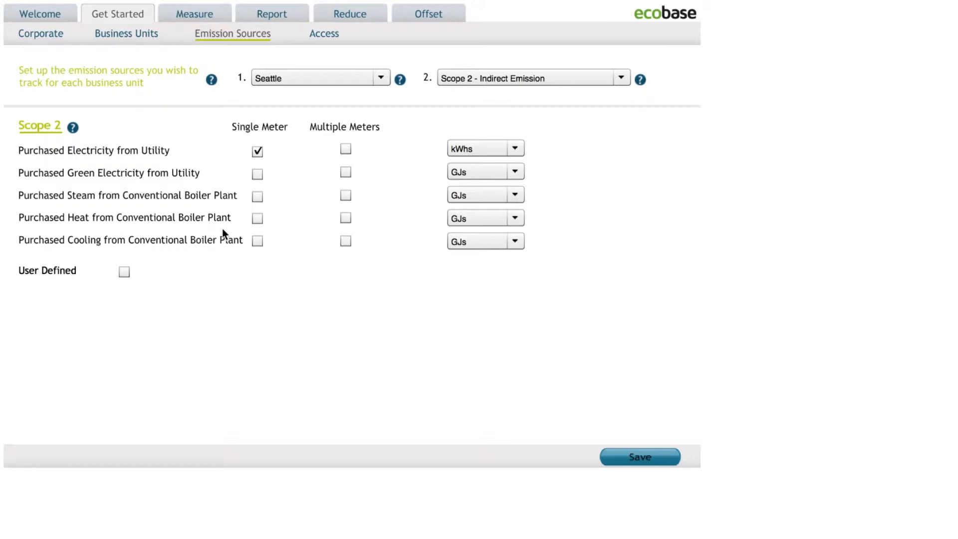
Step: Read the help on selecting an emissions scope and display Seattle's Scope 3 - Indirect Emission sources
click(621, 78)
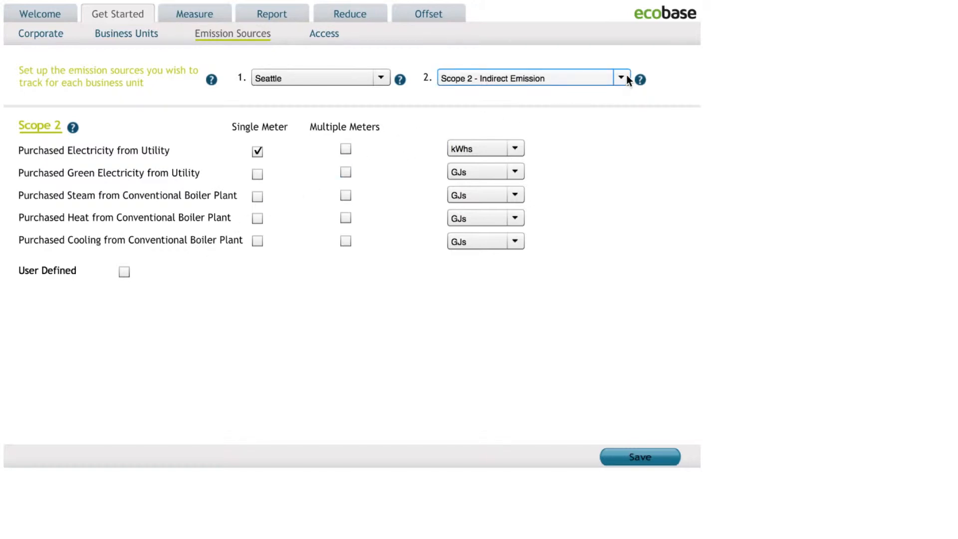
click(640, 80)
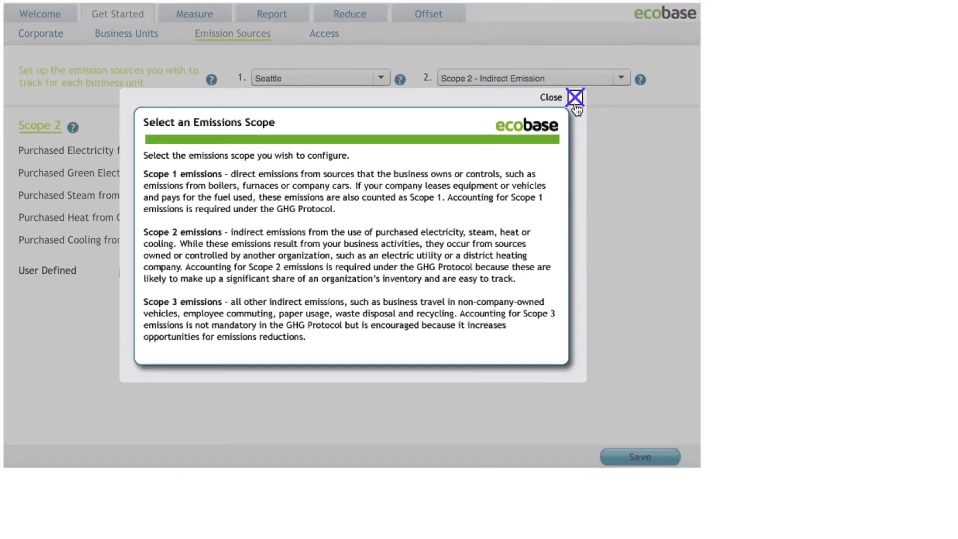
click(667, 67)
click(623, 78)
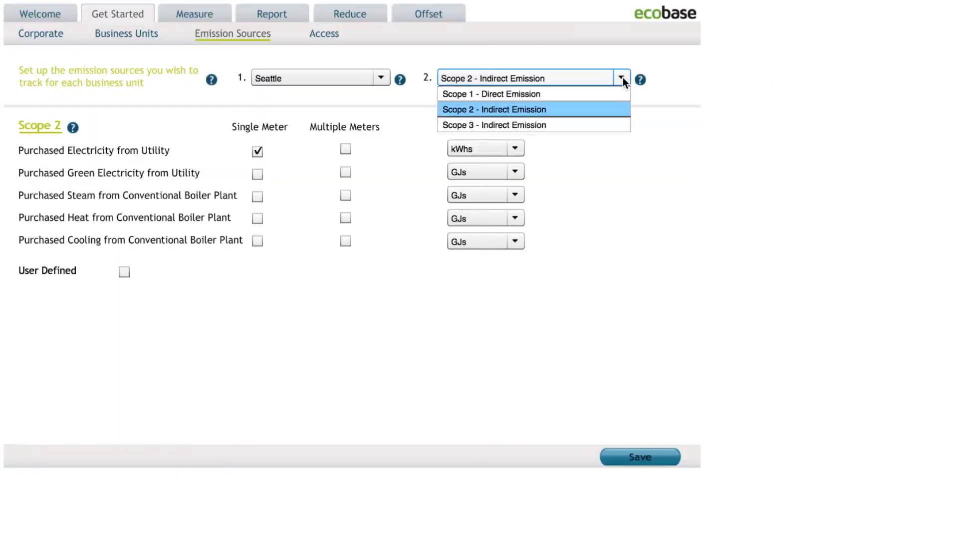
click(590, 122)
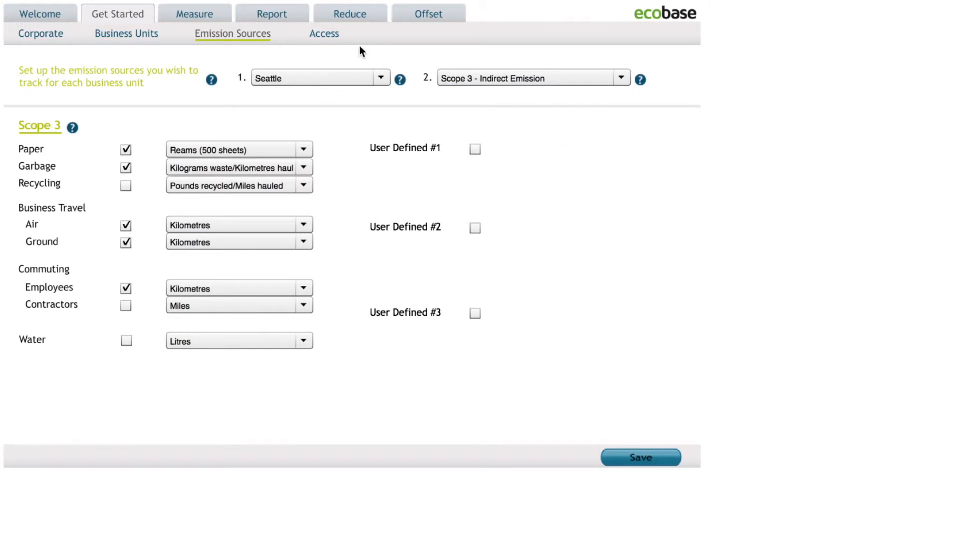
Step: Open the access settings without saving the emission source changes and choose the Measure access level for Seattle
click(325, 36)
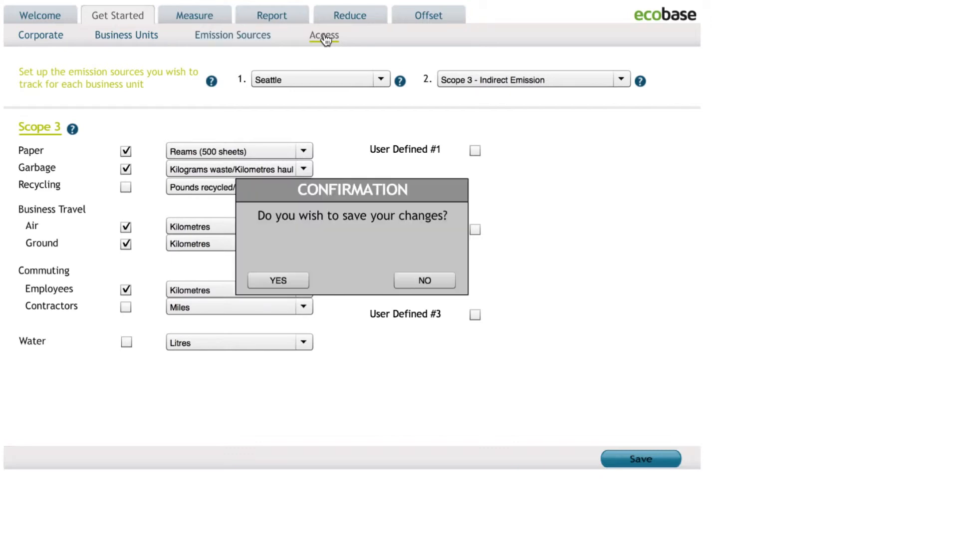
click(425, 281)
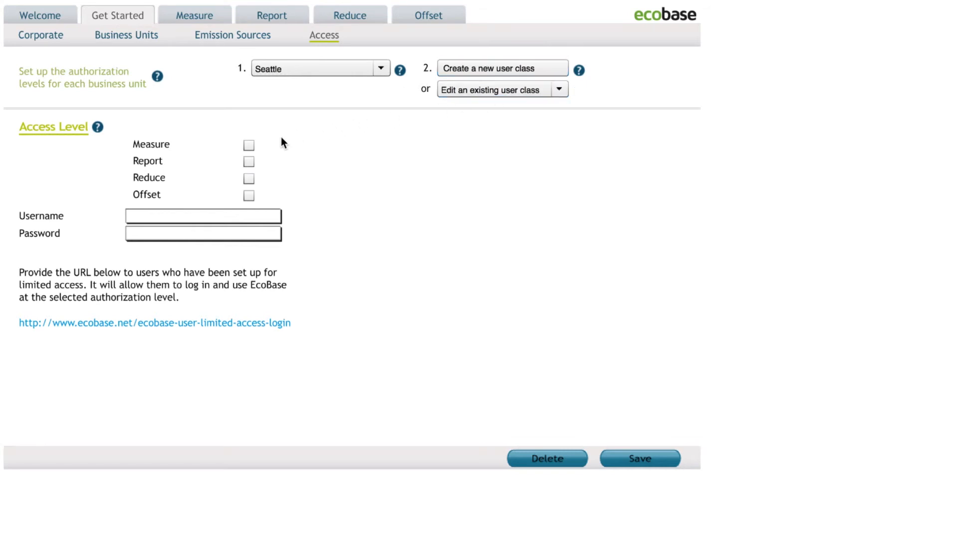
click(248, 147)
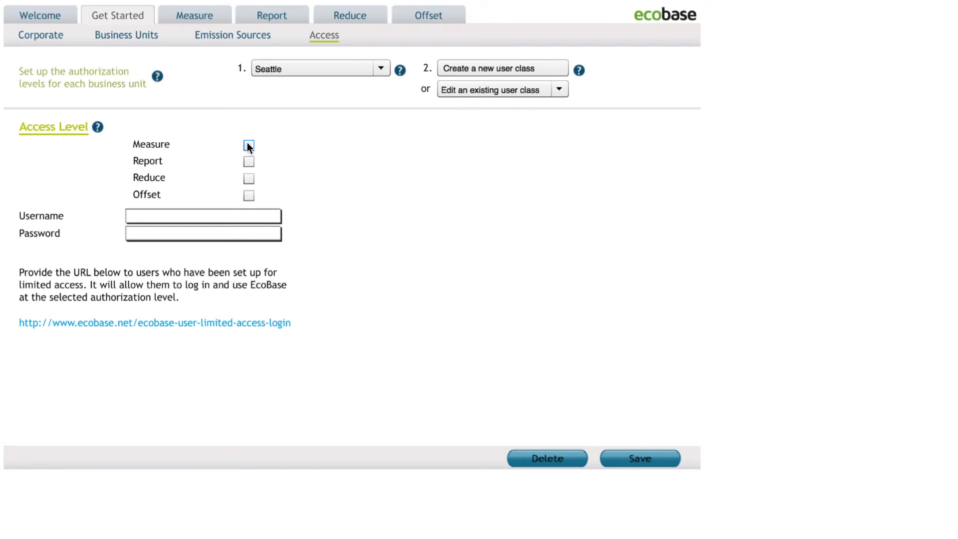